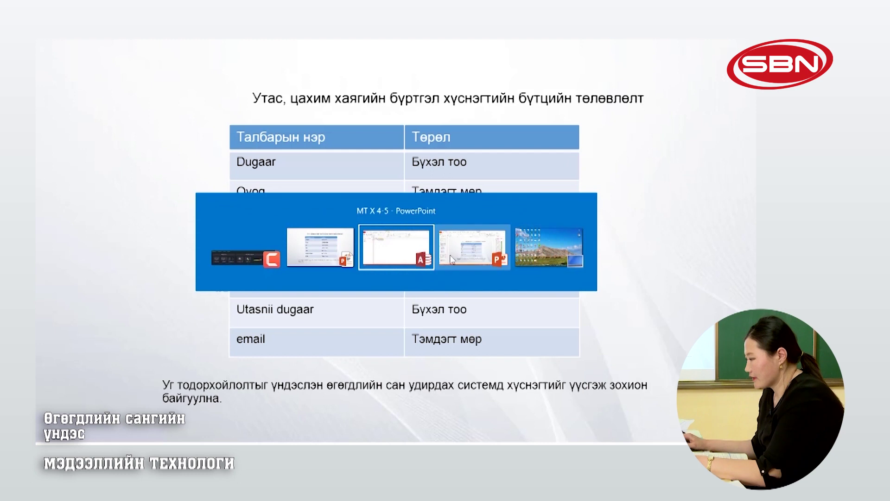
- Switch to Access and open Table1 in Design View, saving the table under the name Myphone
{"action": "left_click", "coordinate": [395, 260]}
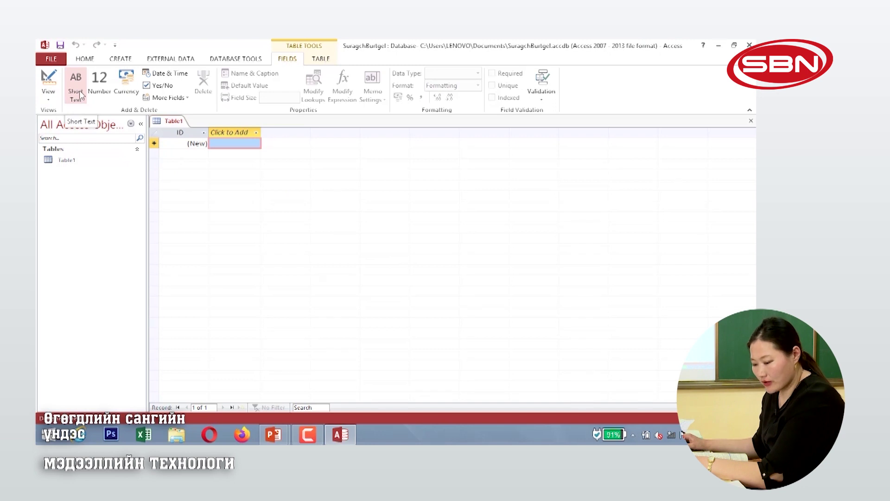
{"action": "left_click", "coordinate": [49, 99]}
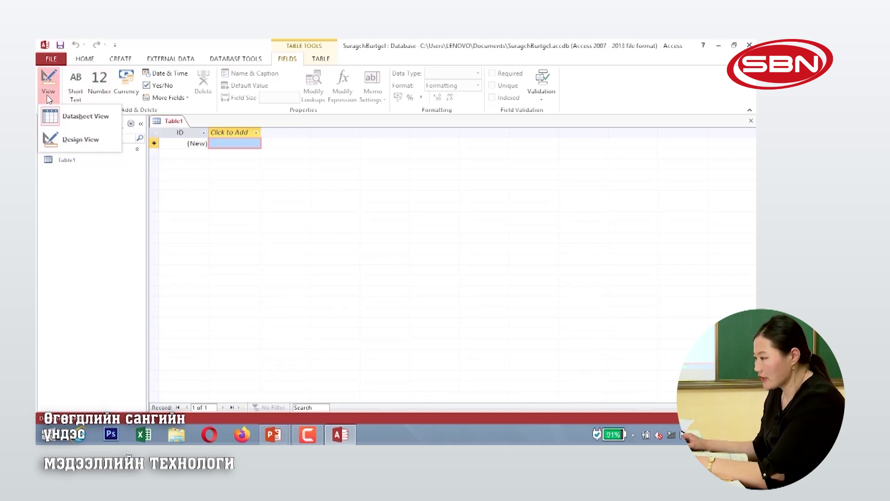
{"action": "left_click", "coordinate": [59, 140]}
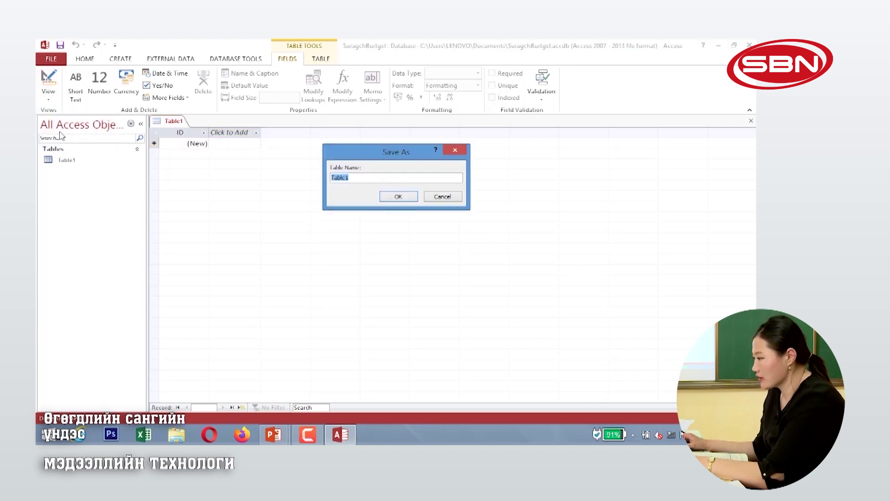
{"action": "type", "text": "Myphone"}
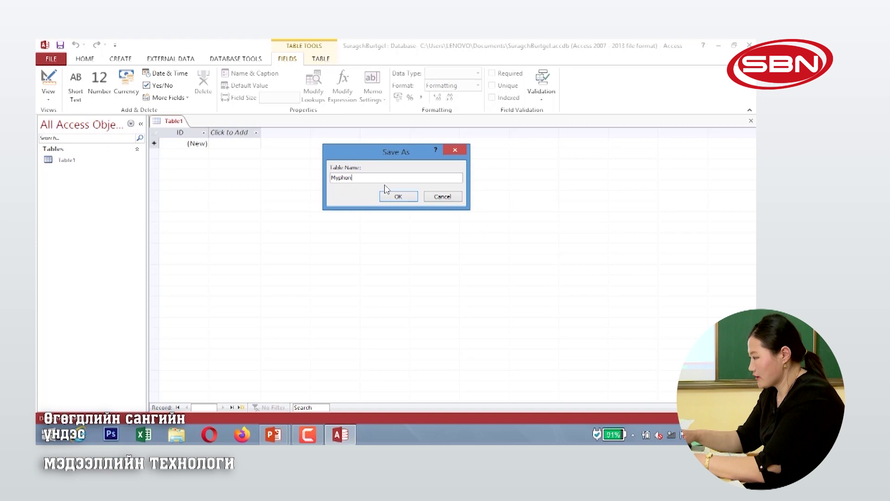
{"action": "left_click", "coordinate": [392, 197]}
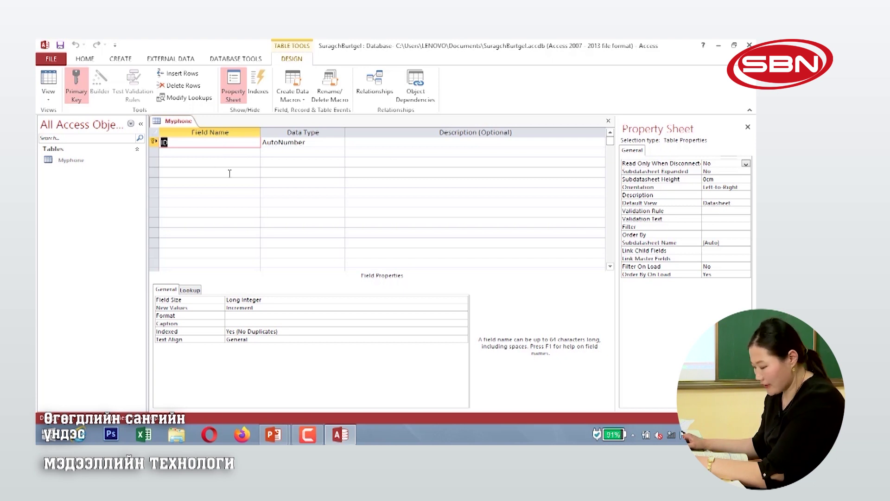
- Examine the data types available for the ID field
{"action": "left_click", "coordinate": [298, 142]}
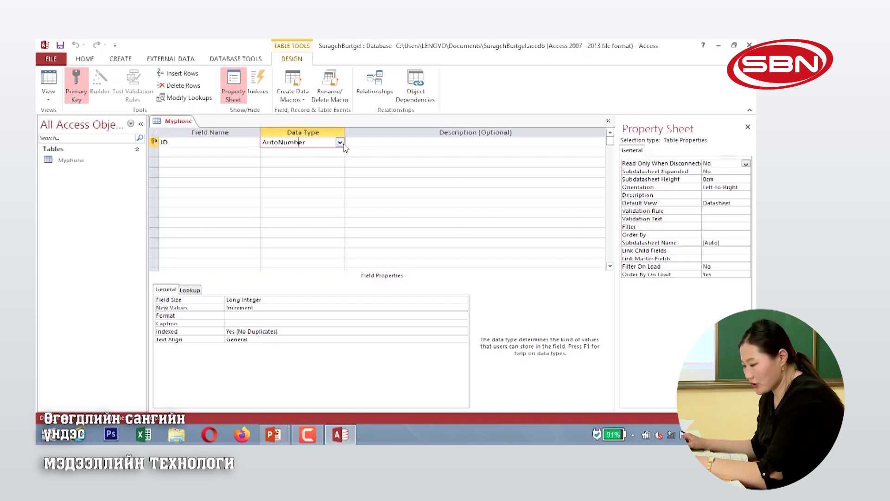
{"action": "left_click", "coordinate": [341, 142]}
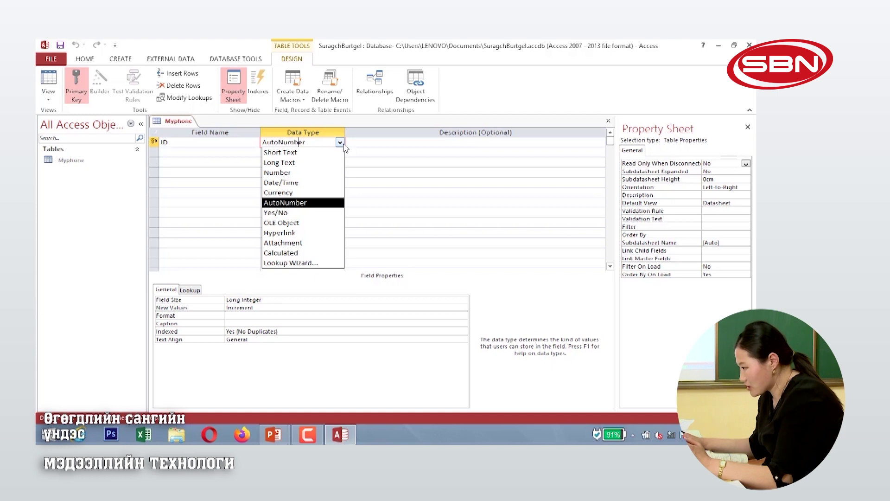
{"action": "left_click", "coordinate": [398, 141]}
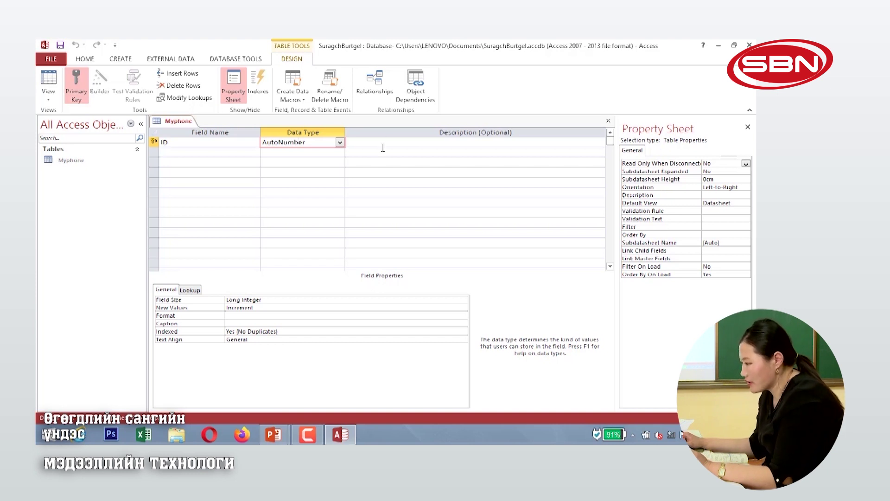
- Rename the primary key field ID as Dugaar, keeping its AutoNumber data type
{"action": "left_click", "coordinate": [230, 144]}
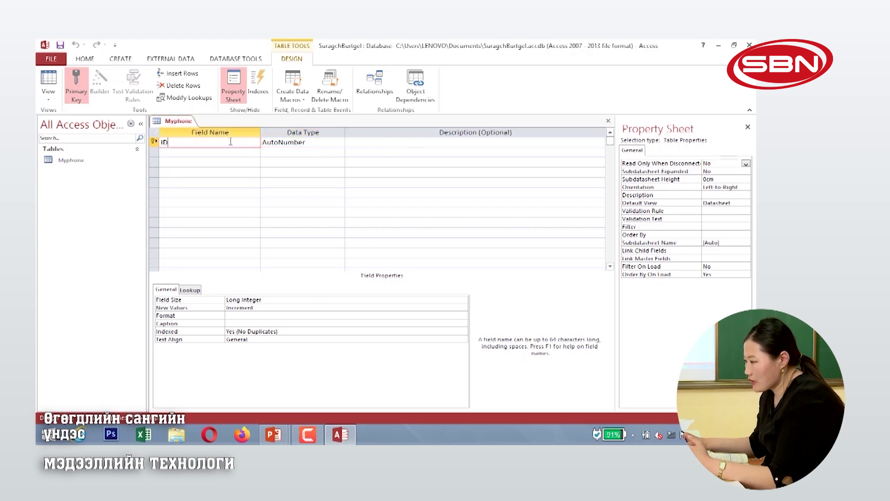
{"action": "left_click", "coordinate": [156, 144]}
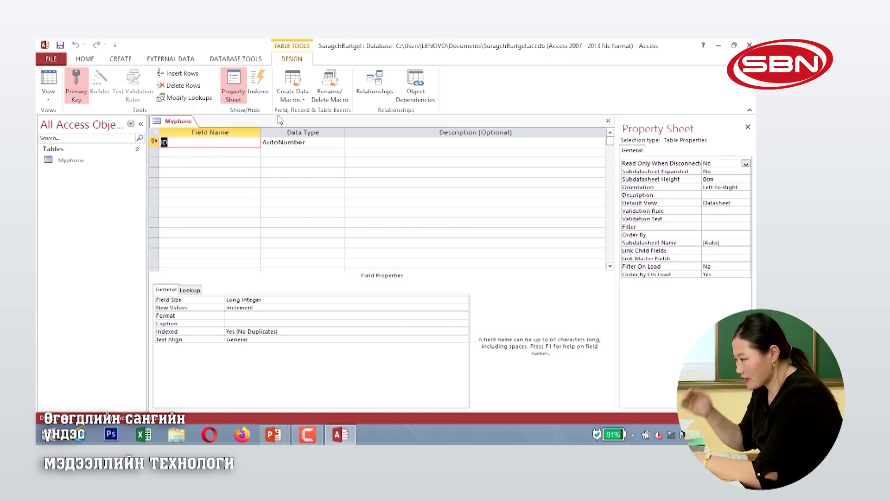
{"action": "key", "text": "BackSpace"}
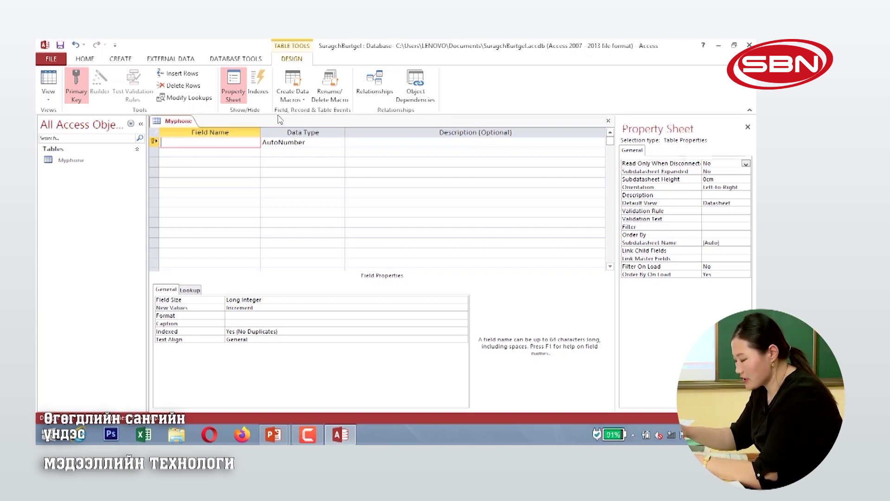
{"action": "type", "text": "D"}
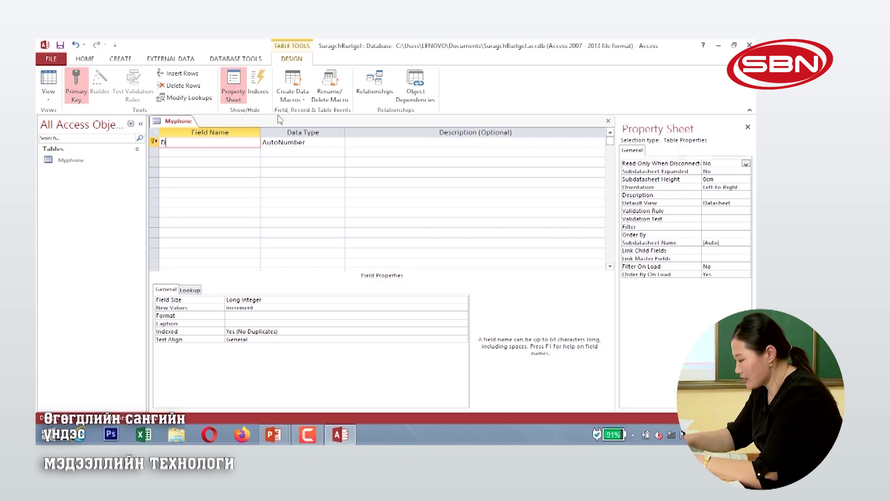
{"action": "type", "text": "ugeer"}
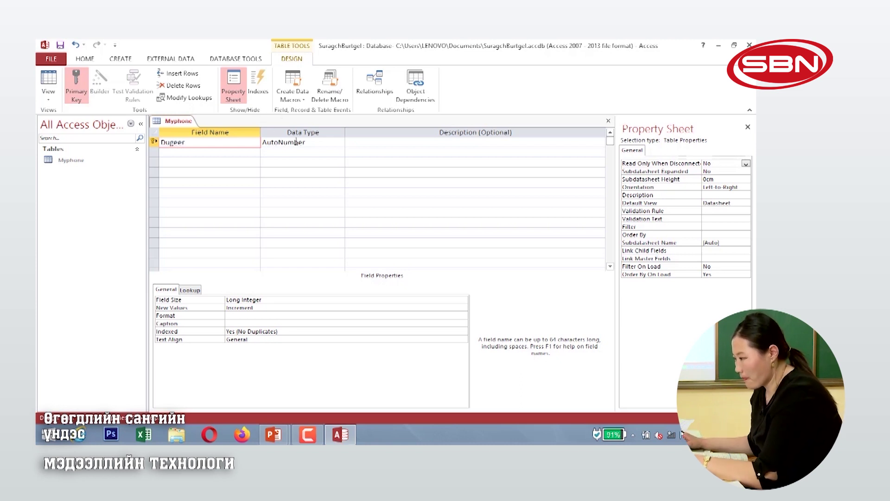
{"action": "key", "text": "BackSpace"}
{"action": "key", "text": "BackSpace"}
{"action": "key", "text": "BackSpace"}
{"action": "type", "text": "a"}
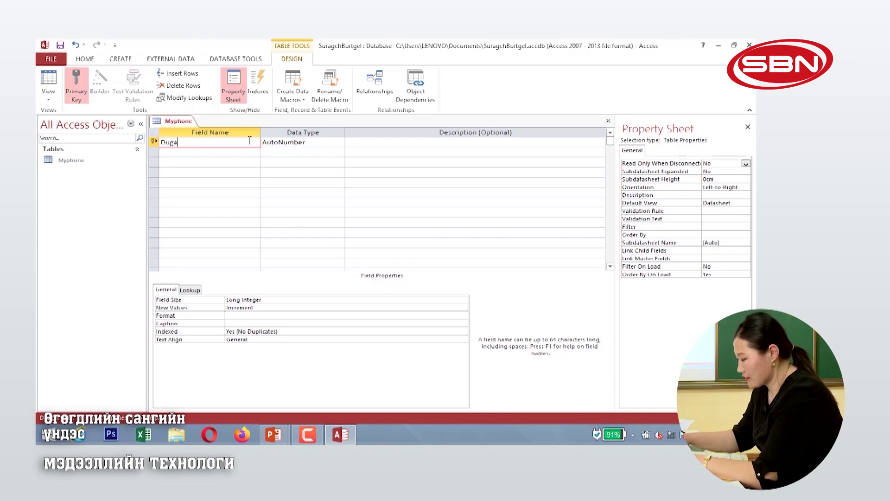
{"action": "type", "text": "ar"}
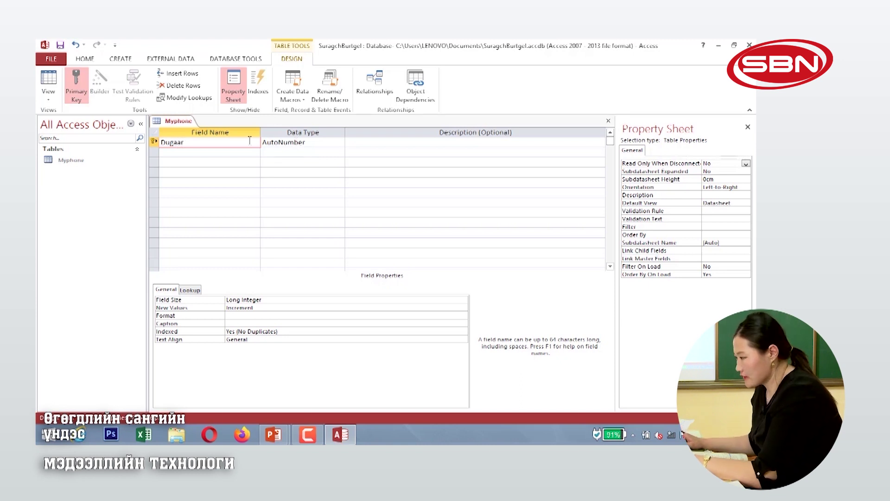
{"action": "left_click", "coordinate": [315, 141]}
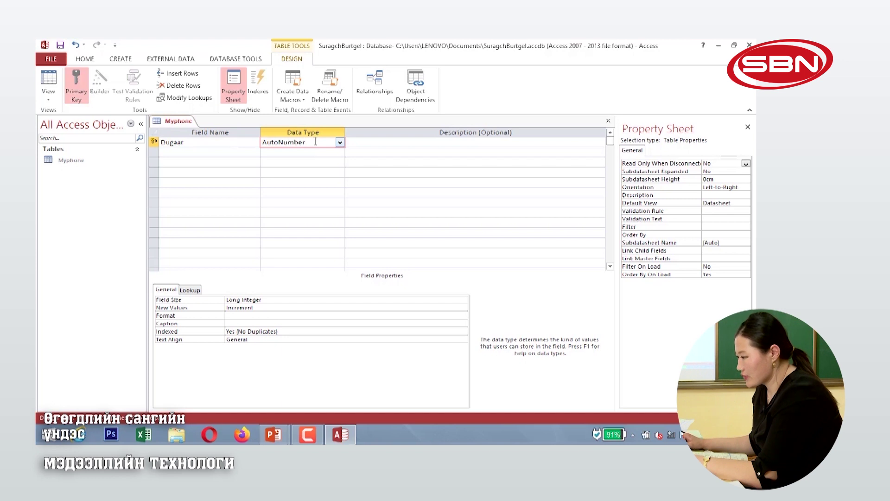
- Add the fields Ovog, Ner and Huis below Dugaar, each with the Short Text data type
{"action": "left_click", "coordinate": [203, 152]}
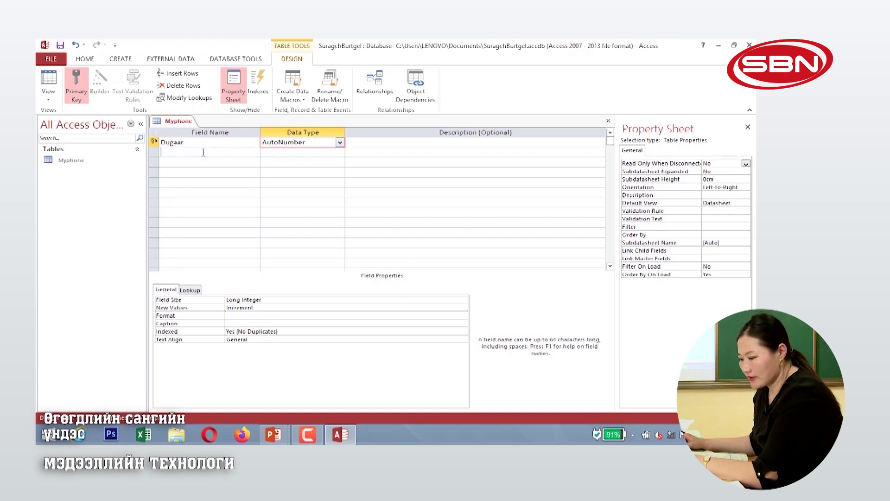
{"action": "type", "text": "Ovog"}
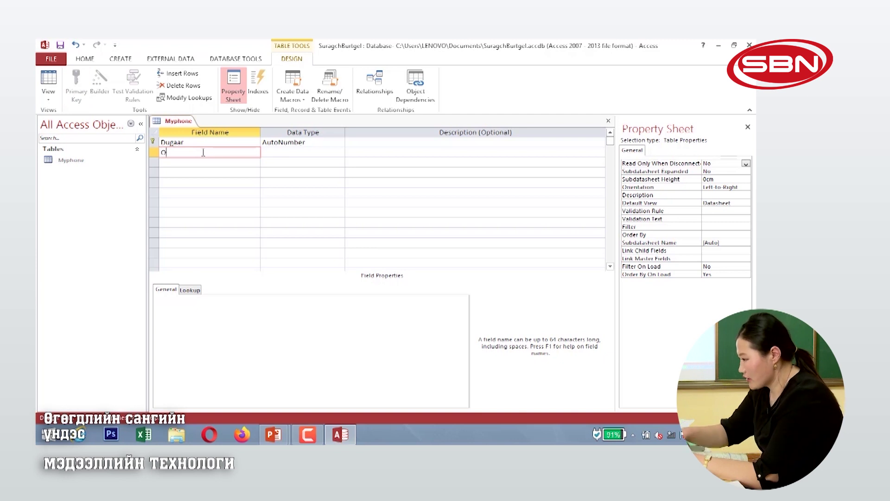
{"action": "left_click", "coordinate": [272, 149]}
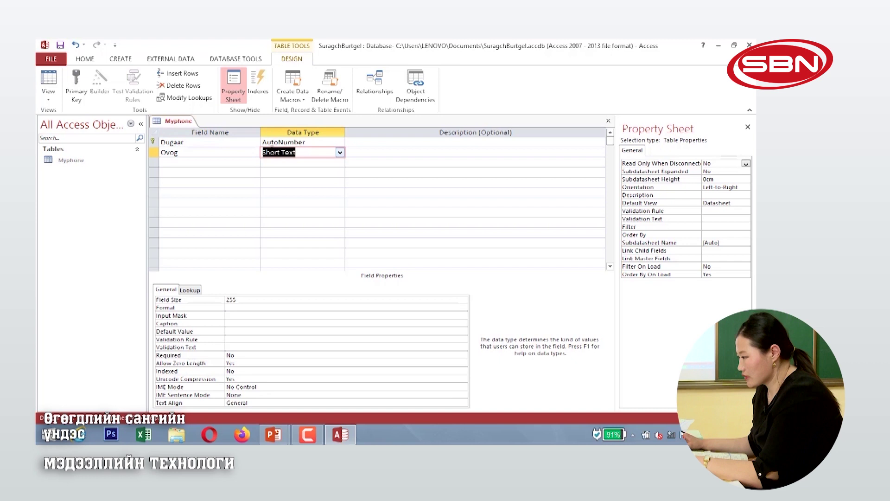
{"action": "left_click", "coordinate": [215, 162]}
{"action": "type", "text": "Ner"}
{"action": "key", "text": "Tab"}
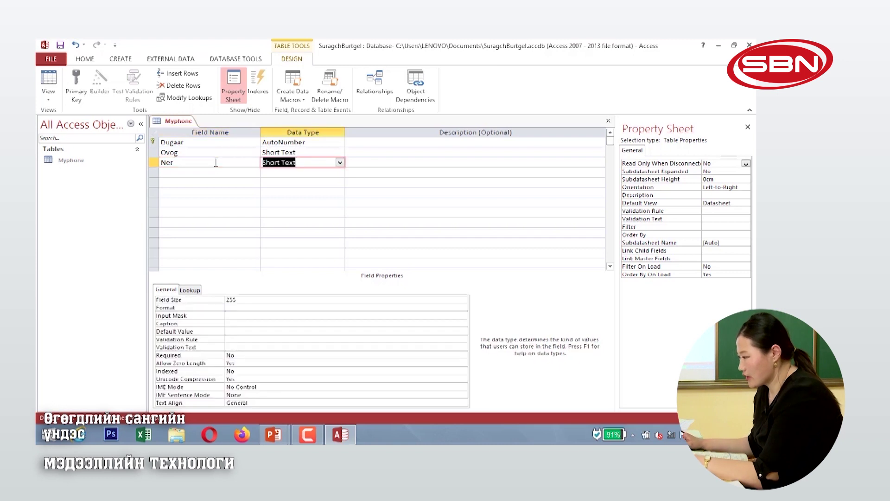
{"action": "left_click", "coordinate": [183, 175]}
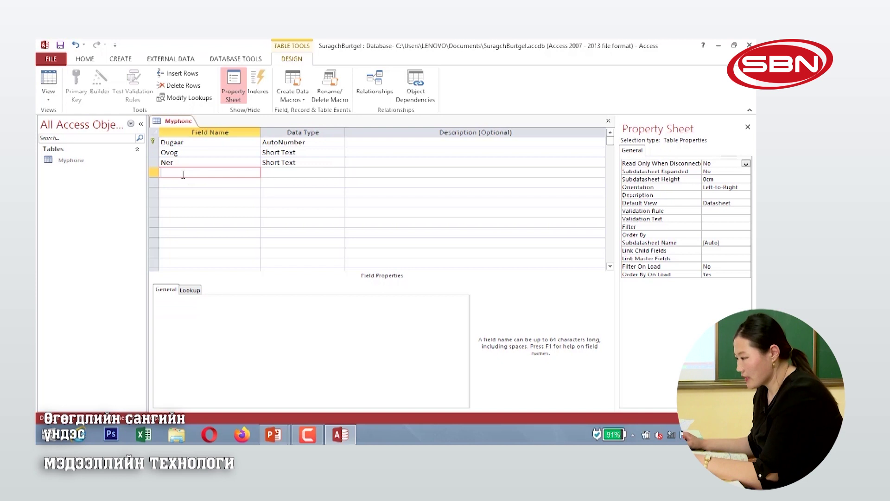
{"action": "type", "text": "Huis"}
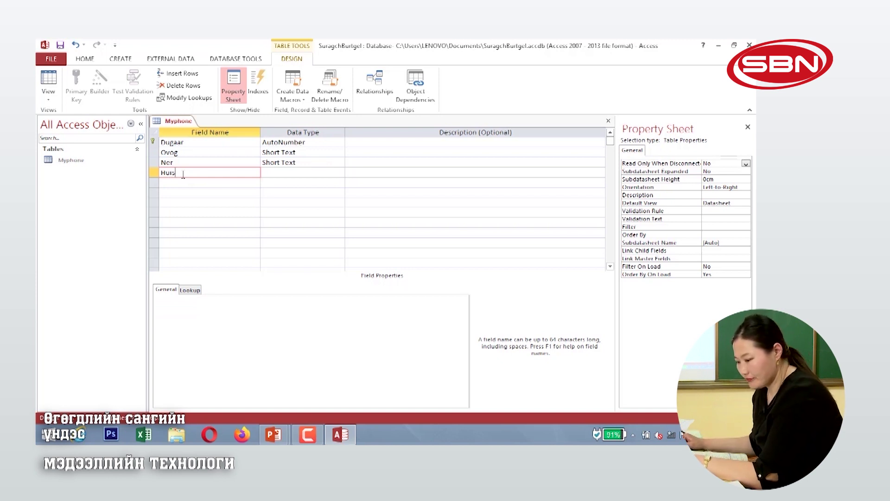
{"action": "key", "text": "Tab"}
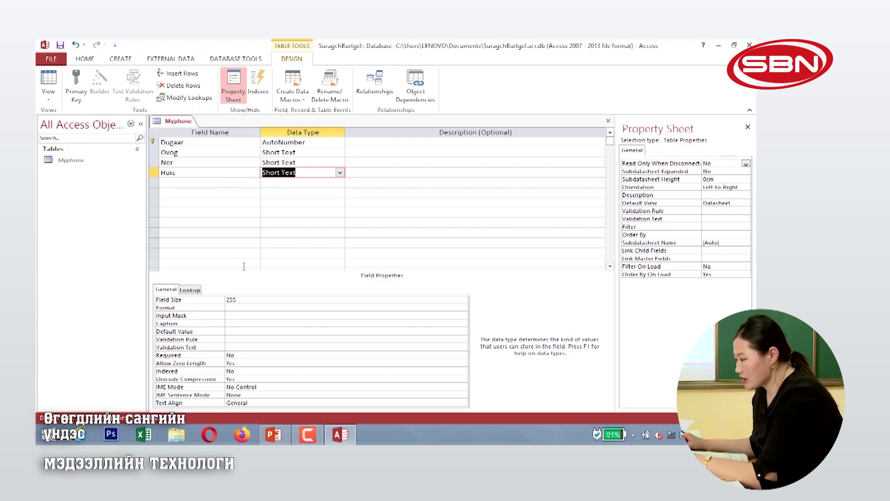
- Set the Huis field's lookup display control to Combo Box and its row source type to Value List
{"action": "left_click", "coordinate": [189, 290]}
{"action": "left_click", "coordinate": [453, 301]}
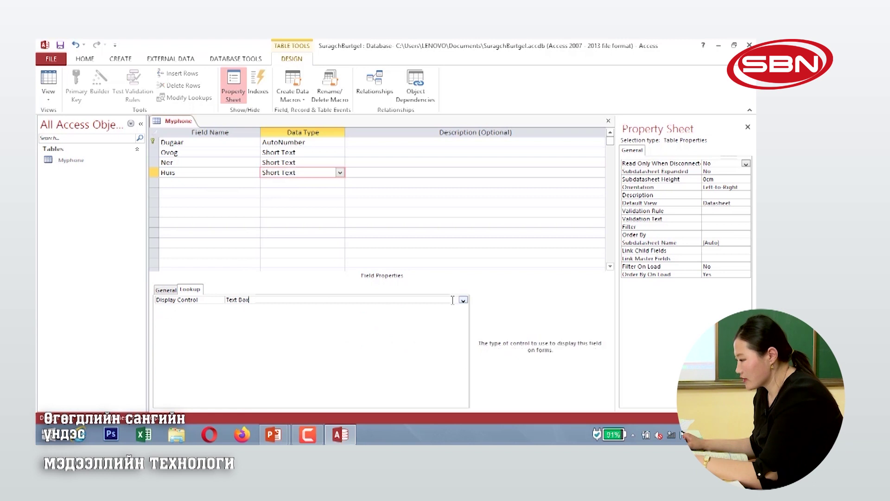
{"action": "left_click", "coordinate": [462, 300]}
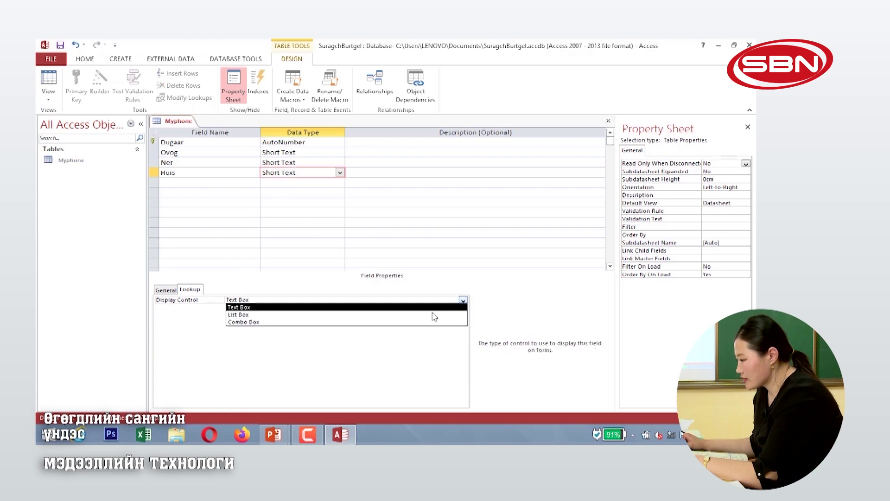
{"action": "left_click", "coordinate": [299, 322]}
{"action": "left_click", "coordinate": [267, 308]}
{"action": "left_click", "coordinate": [463, 308]}
{"action": "left_click", "coordinate": [274, 324]}
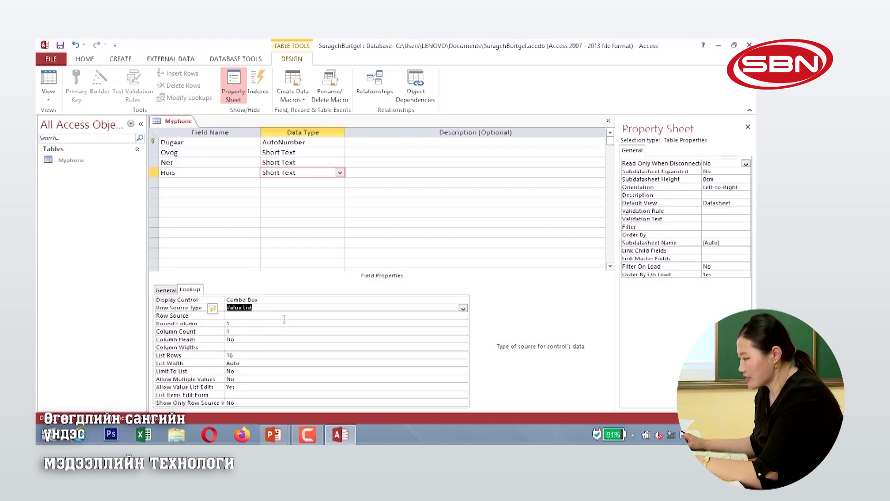
- Enter "Эрэгтэй";"Эмэгтэй" as the row source of the Huis field's lookup list
{"action": "left_click", "coordinate": [261, 316]}
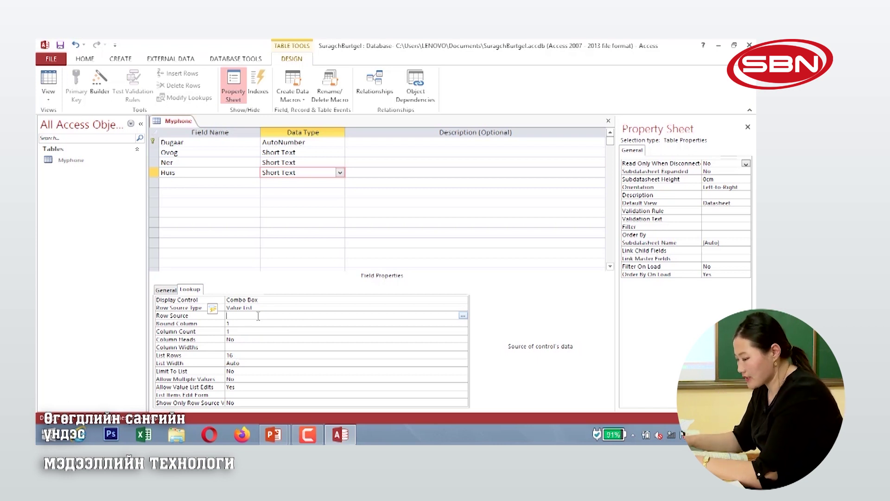
{"action": "type", "text": "1"}
{"action": "type", "text": "1"}
{"action": "type", "text": "3"}
{"action": "type", "text": "рэгтэй"}
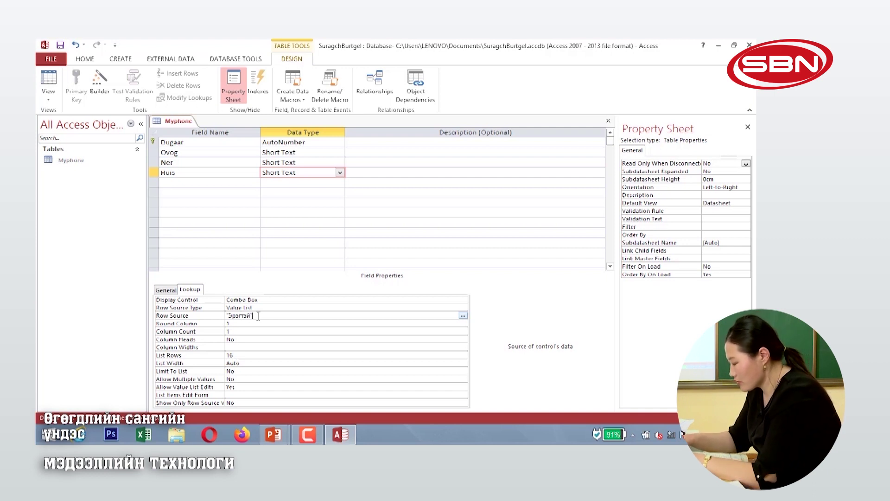
{"action": "type", "text": "\""}
{"action": "key", "text": "BackSpace"}
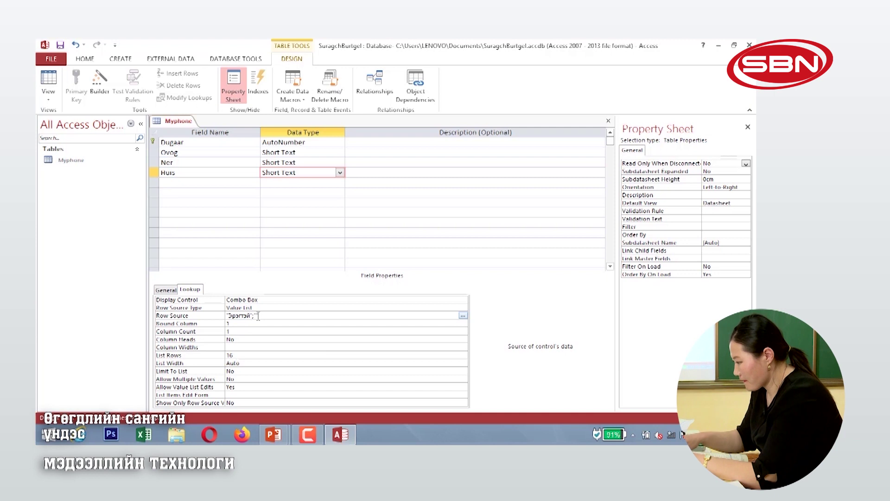
{"action": "type", "text": "Эмэ"}
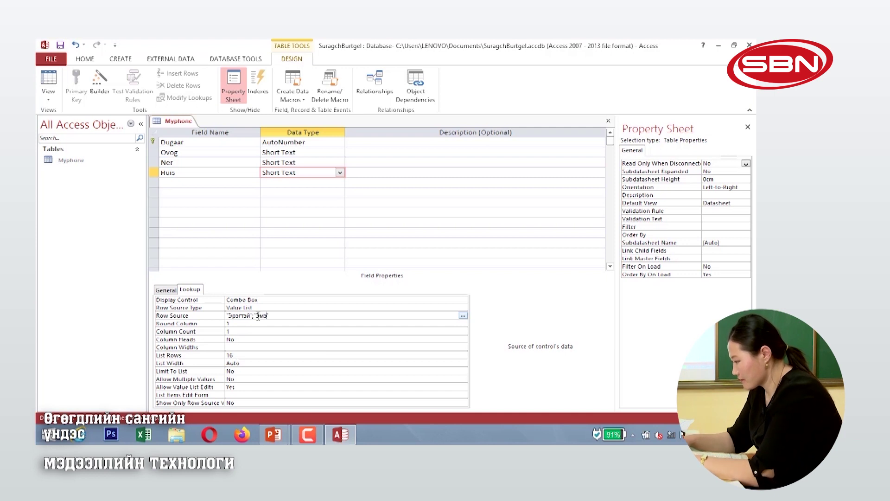
{"action": "type", "text": "гтэй"}
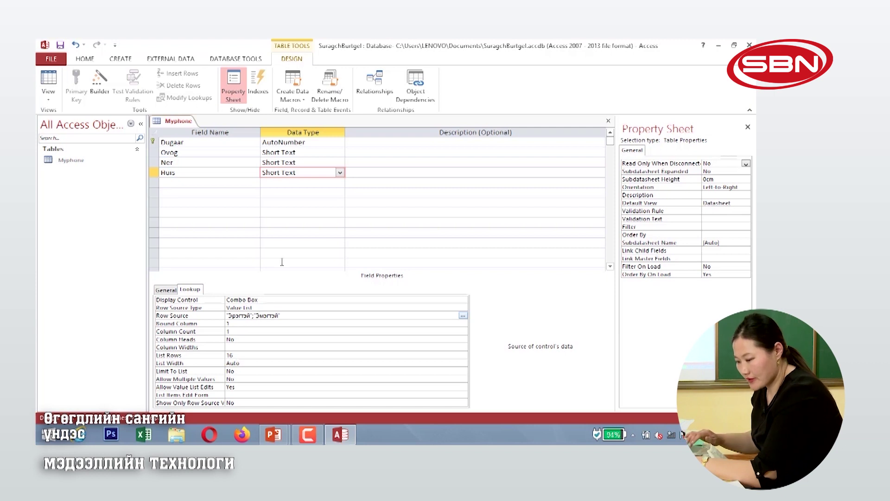
- Add a field named Nas below Huis and set its data type to Number
{"action": "left_click", "coordinate": [176, 182]}
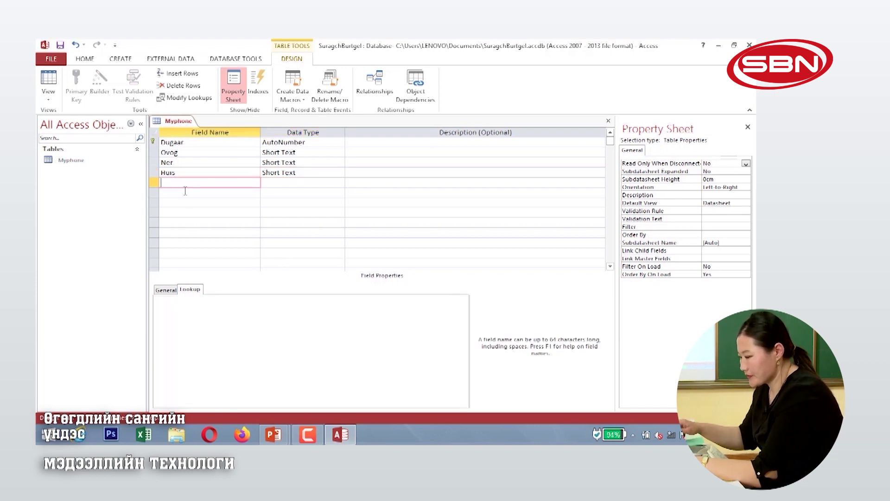
{"action": "type", "text": "И"}
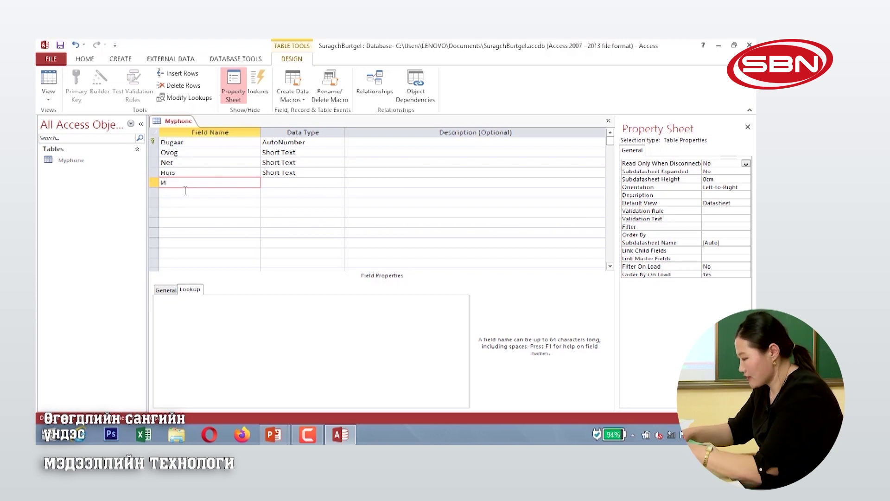
{"action": "key", "text": "BackSpace"}
{"action": "type", "text": "Nas"}
{"action": "left_click", "coordinate": [285, 183]}
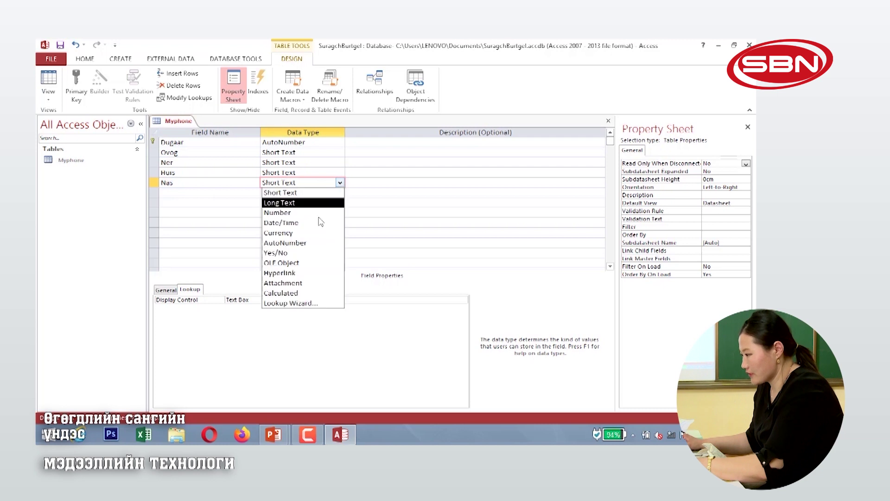
{"action": "left_click", "coordinate": [295, 213]}
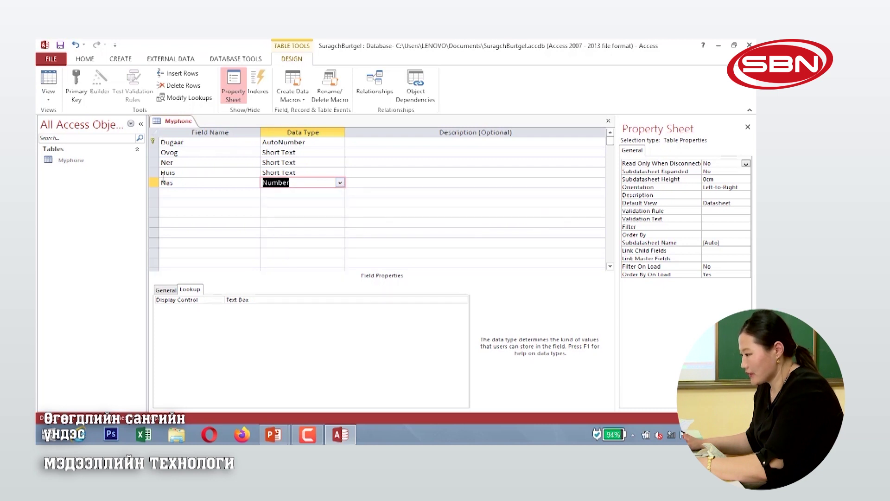
- Add a field named Utasnii dugaar below Nas and set its data type to Number
{"action": "left_click", "coordinate": [185, 194]}
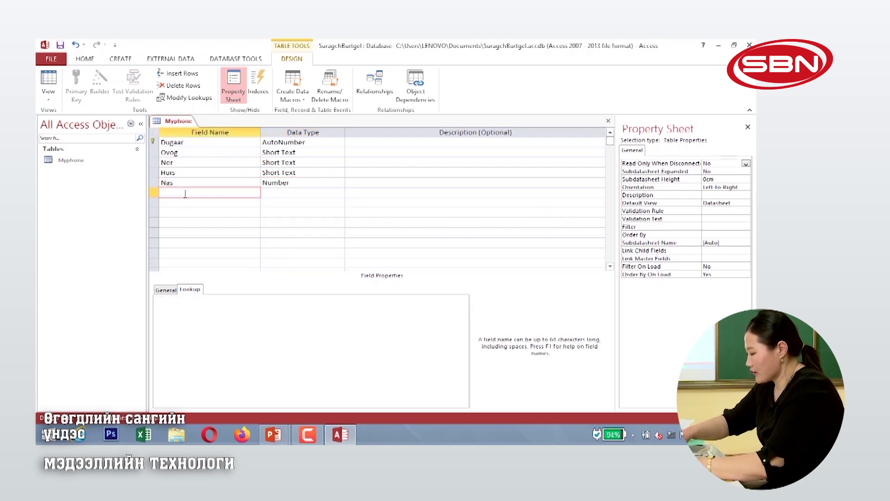
{"action": "type", "text": "Utasnii Dugaar"}
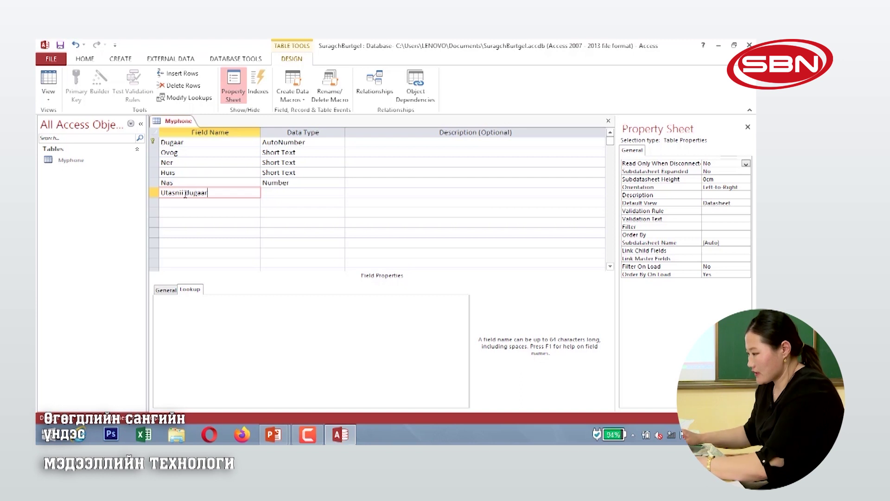
{"action": "left_click", "coordinate": [313, 194]}
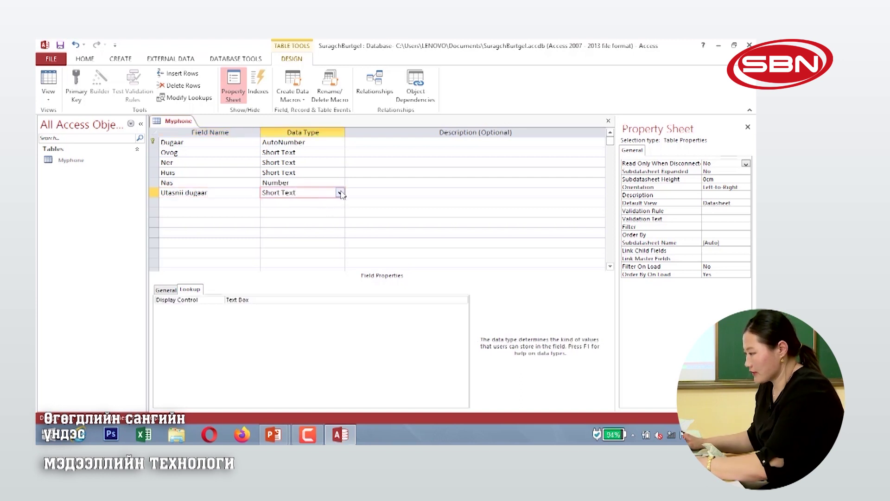
{"action": "left_click", "coordinate": [341, 194]}
{"action": "left_click", "coordinate": [306, 232]}
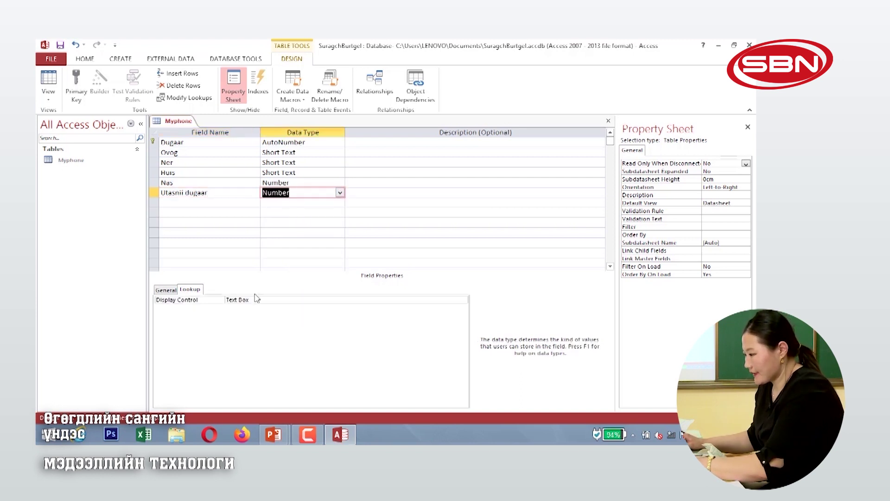
- Enter >=99999999 And <=10000000 as the validation rule of the Utasnii dugaar field
{"action": "left_click", "coordinate": [167, 290]}
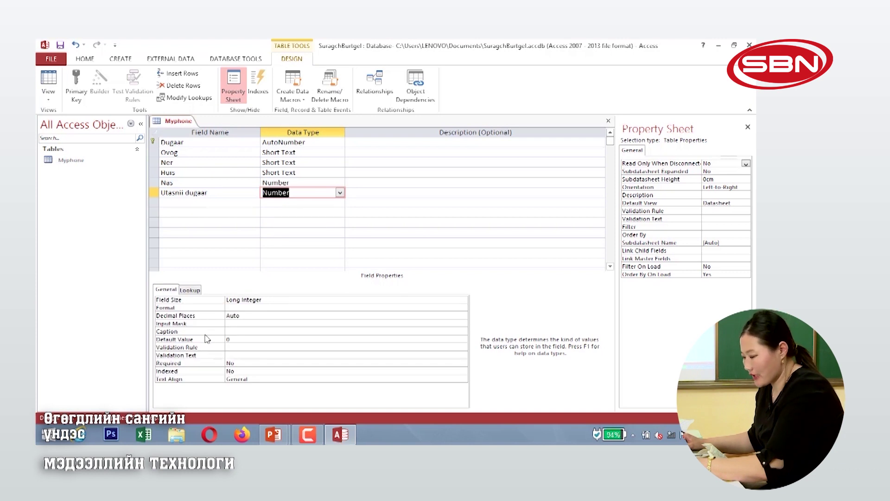
{"action": "left_click", "coordinate": [239, 347]}
{"action": "type", "text": ">"}
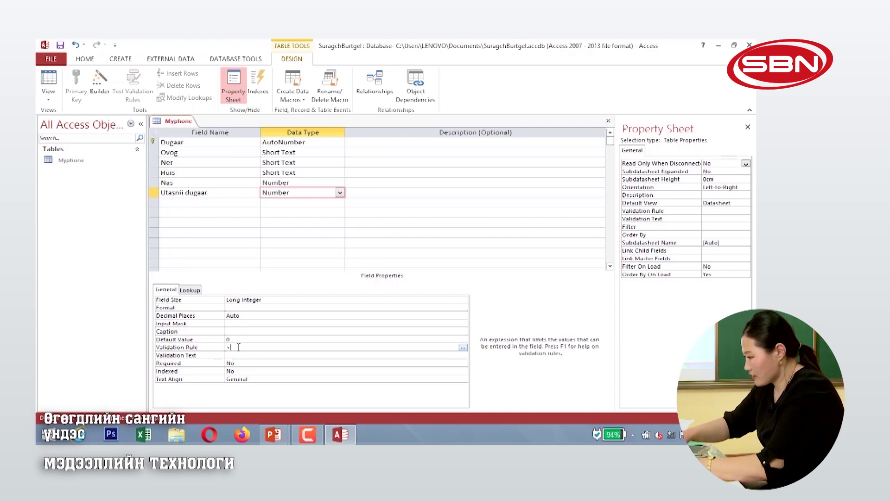
{"action": "type", "text": "=90"}
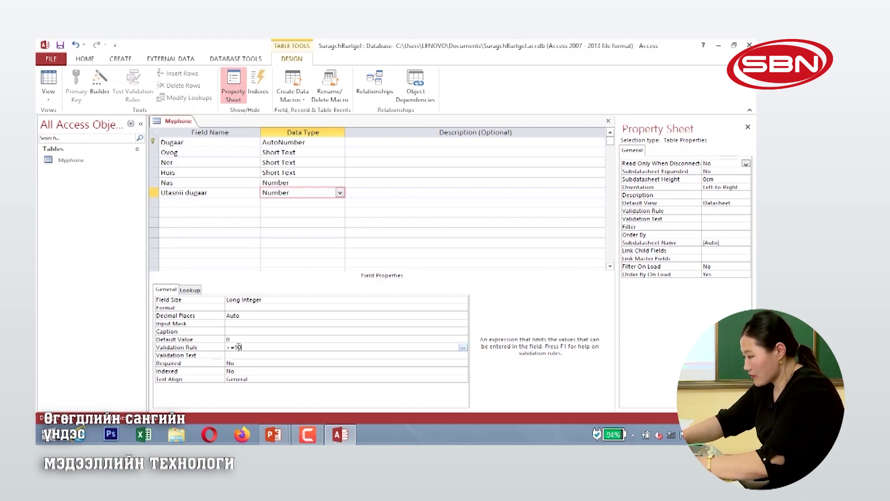
{"action": "type", "text": "999"}
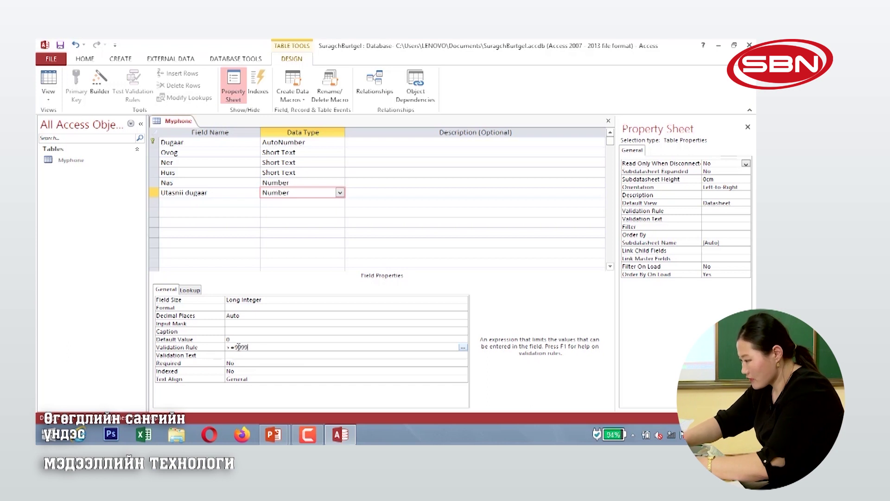
{"action": "type", "text": "9999"}
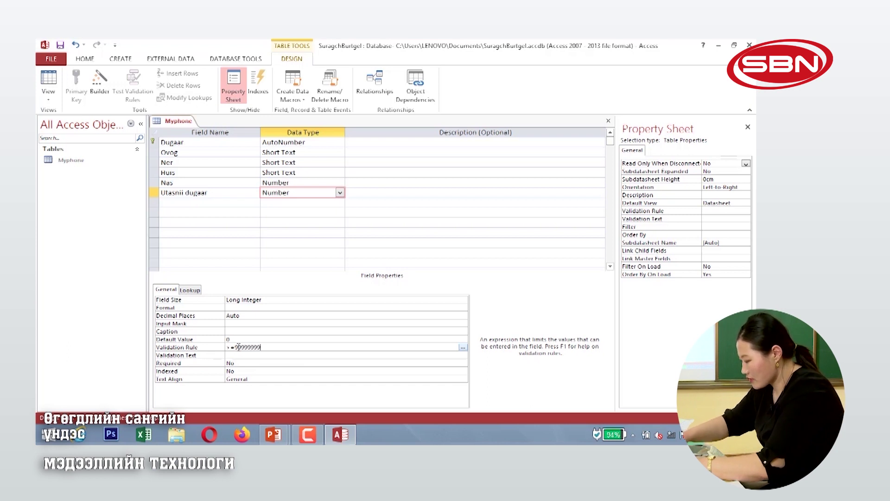
{"action": "type", "text": " and"}
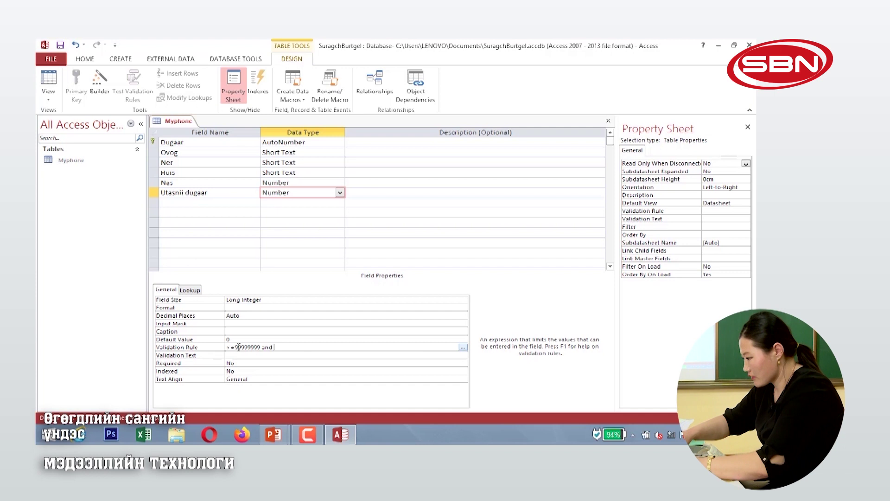
{"action": "type", "text": " <"}
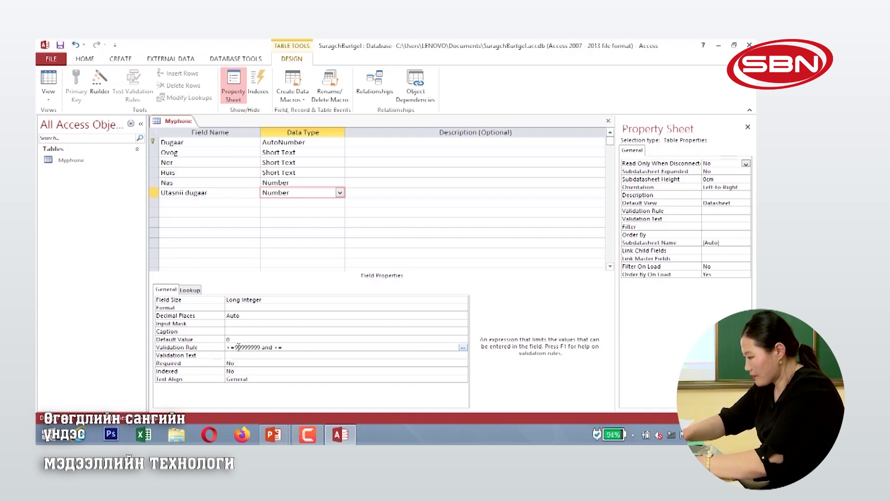
{"action": "type", "text": "=100"}
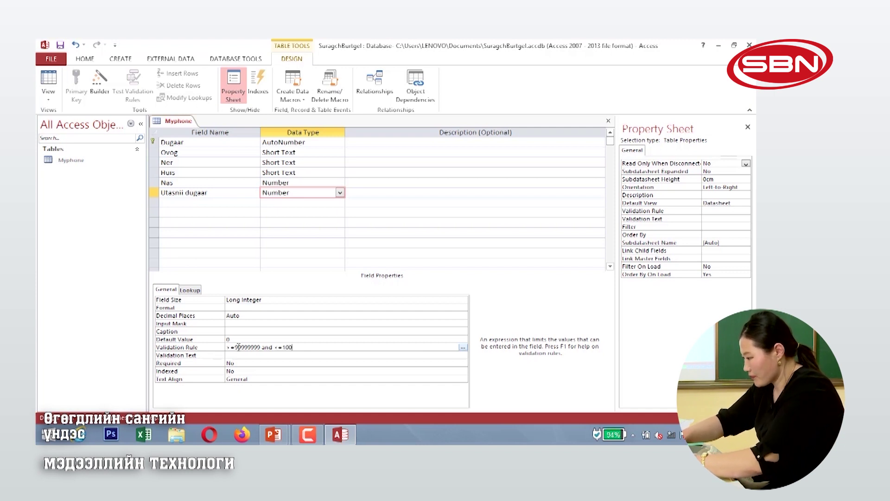
{"action": "type", "text": "00000"}
- Set the Utasnii dugaar field's validation text to "Utasnii duugaar bish bna"
{"action": "left_click", "coordinate": [243, 354]}
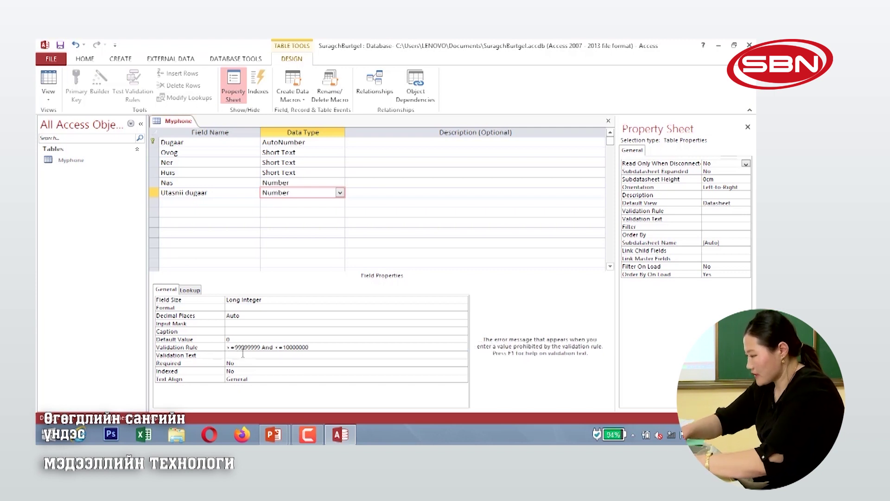
{"action": "type", "text": "Ut"}
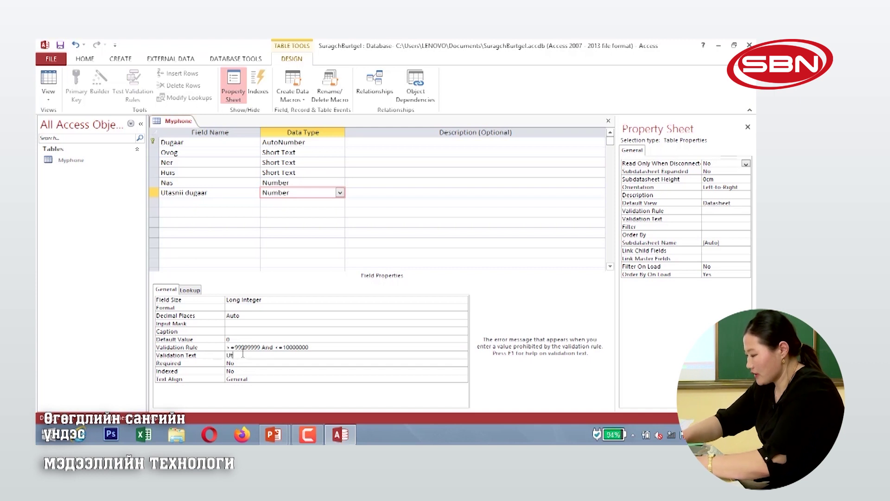
{"action": "type", "text": "asn"}
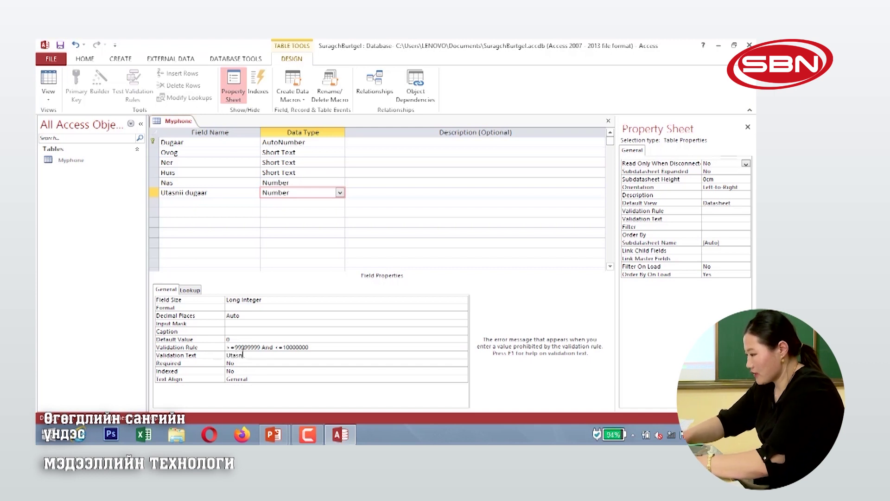
{"action": "type", "text": "ii duu"}
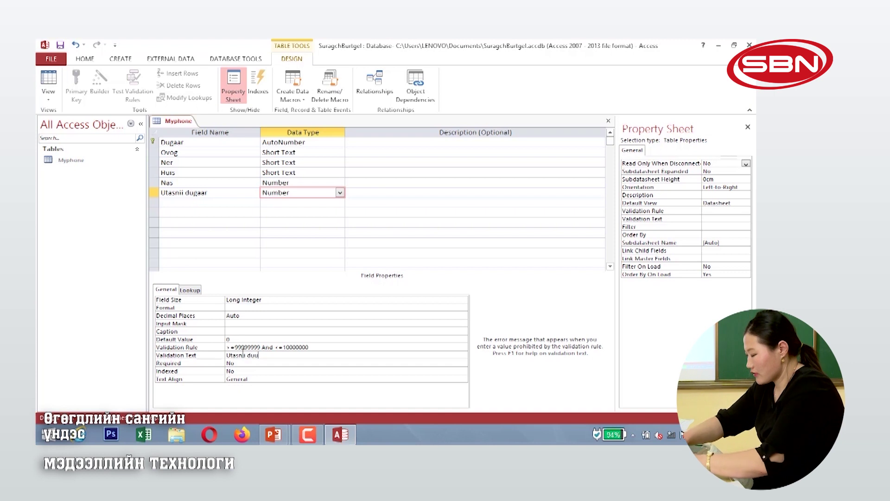
{"action": "type", "text": "gaar bish bna"}
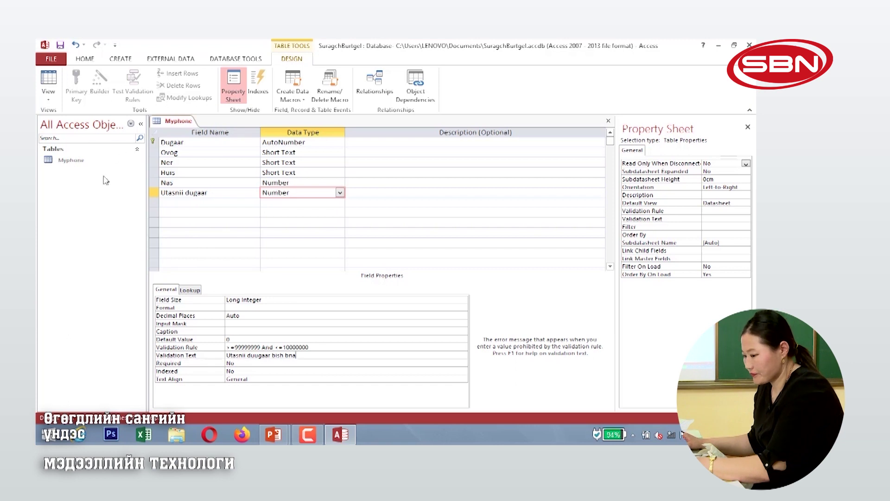
- Add a field named Email below Utasnii dugaar with the Short Text data type
{"action": "left_click", "coordinate": [185, 202]}
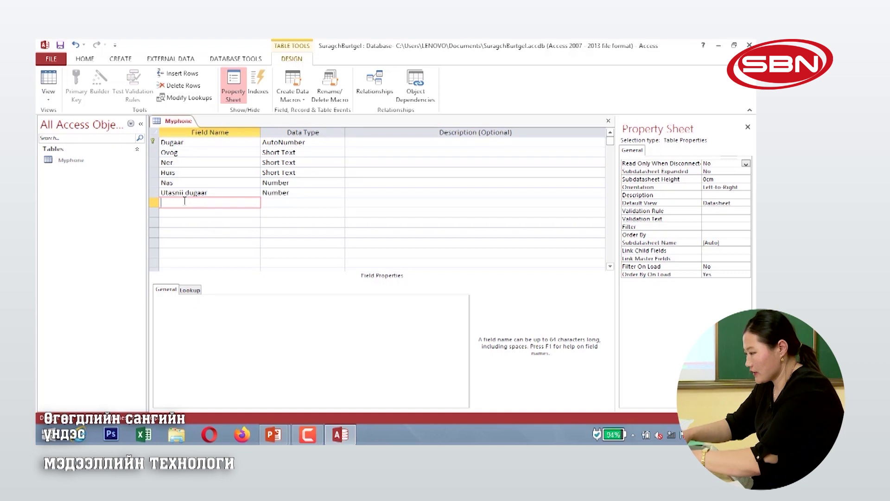
{"action": "type", "text": "Email"}
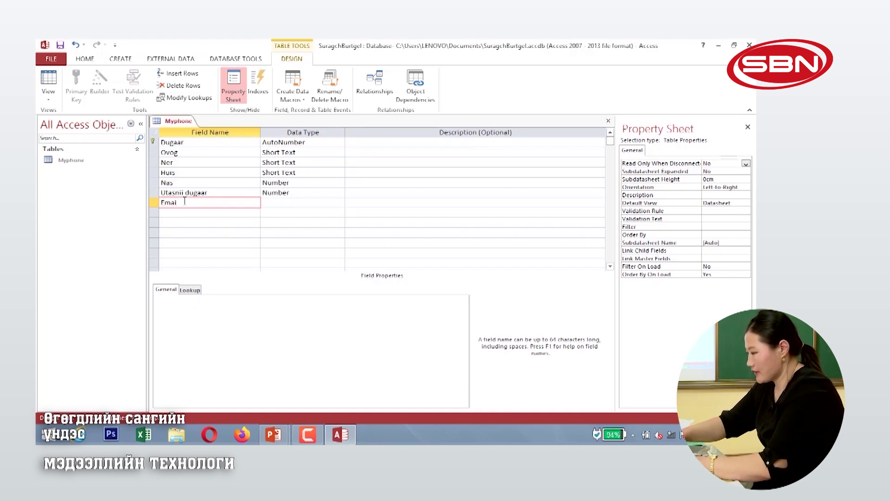
{"action": "left_click", "coordinate": [285, 202]}
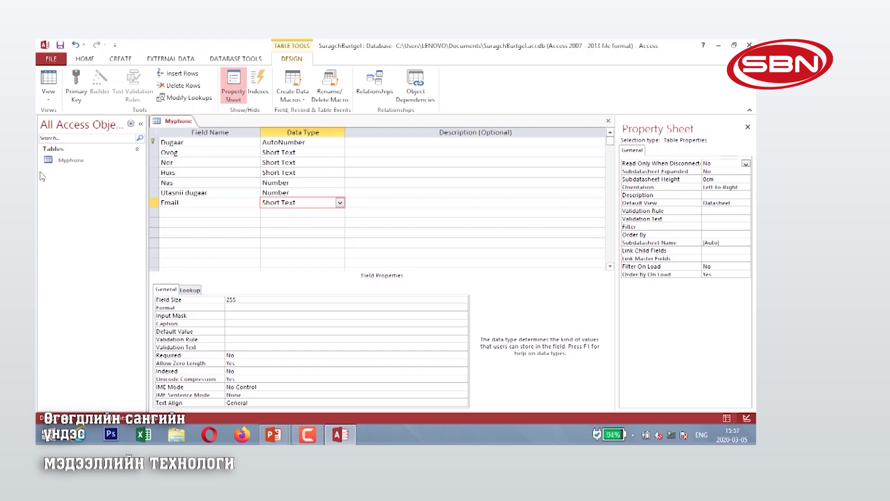
- Switch the Myphone table to Datasheet View, saving the table design
{"action": "left_click", "coordinate": [48, 100]}
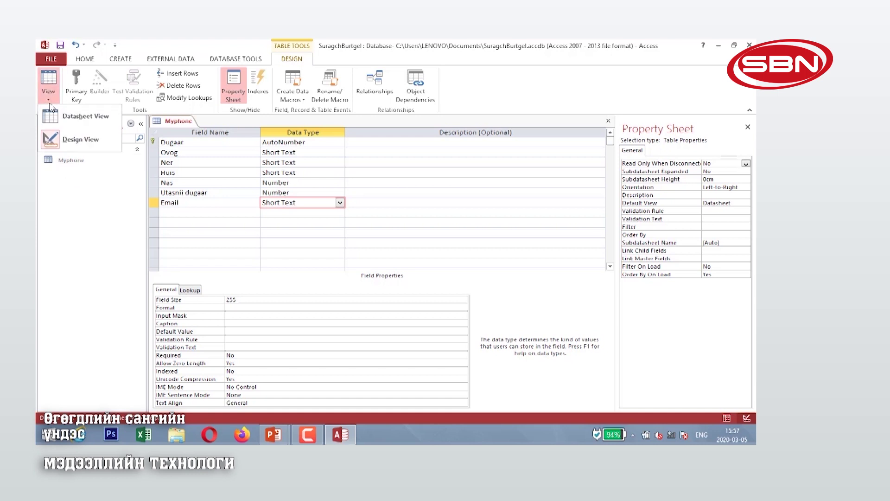
{"action": "left_click", "coordinate": [74, 117]}
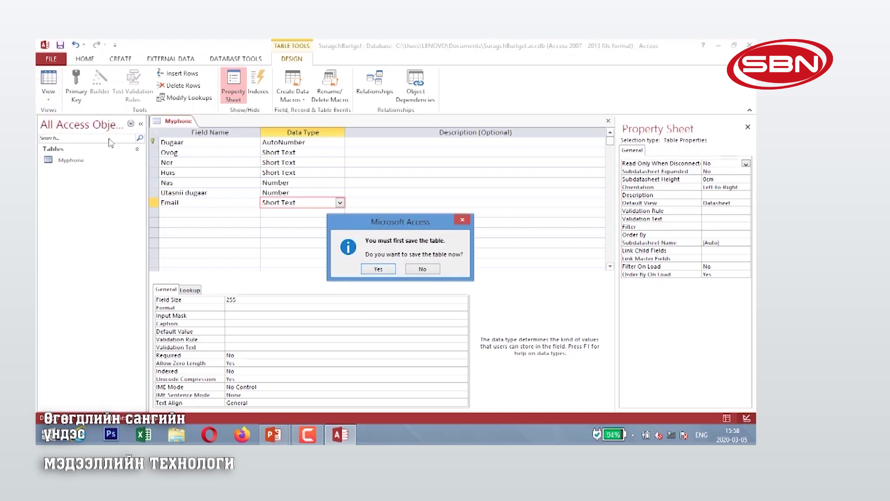
{"action": "left_click", "coordinate": [375, 269]}
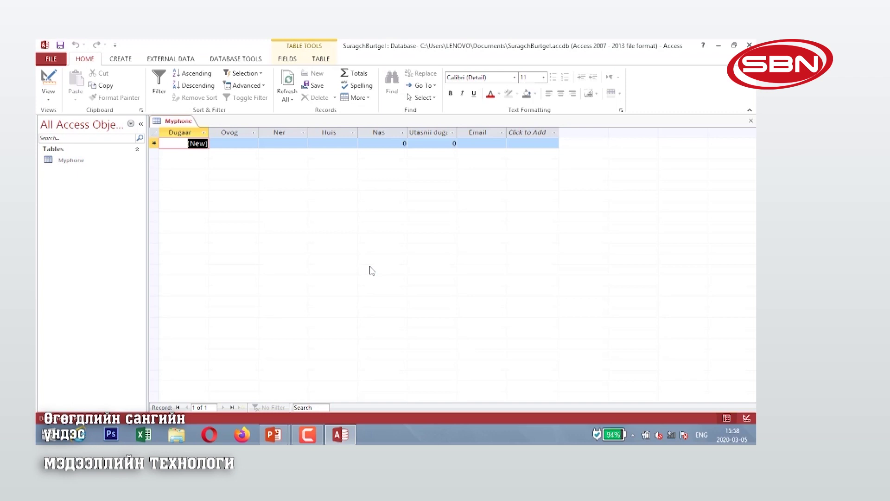